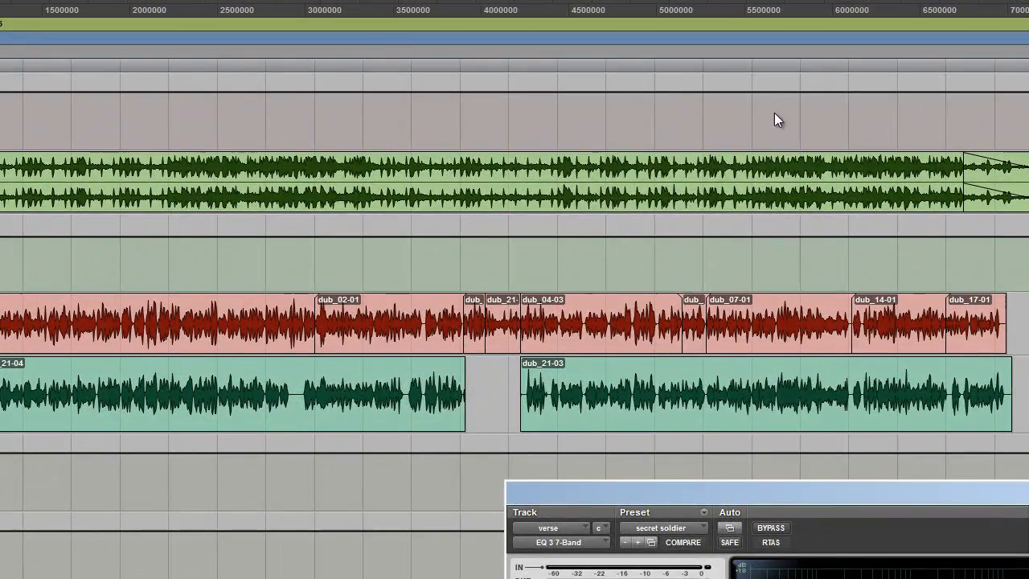
# - During playback, set the verse EQ's high-pass filter to 12 dB/oct at about 177 Hz and compare against bypass
pyautogui.moveTo(774, 114); pyautogui.dragTo(550, 57)
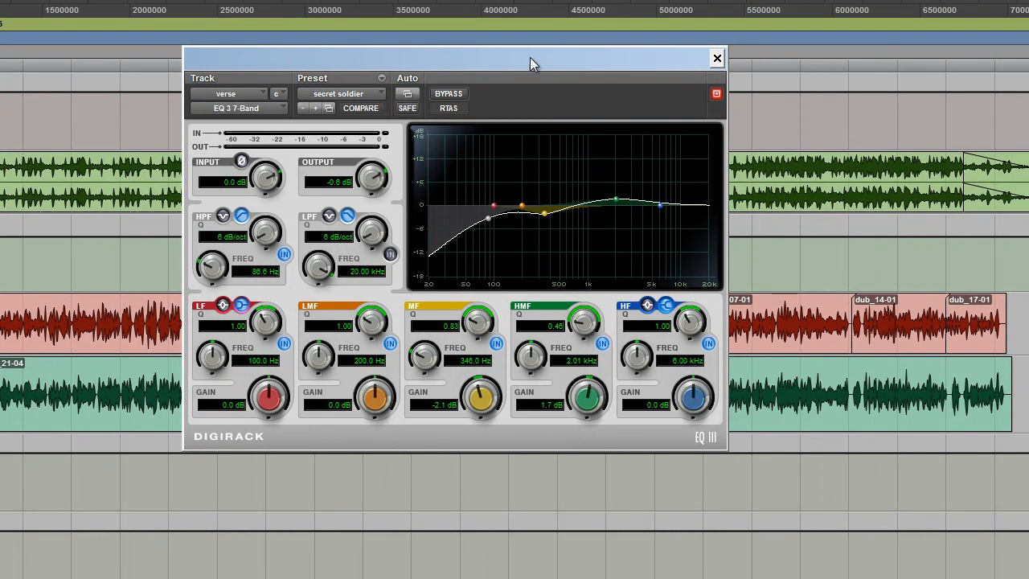
pyautogui.moveTo(469, 52); pyautogui.dragTo(391, 35)
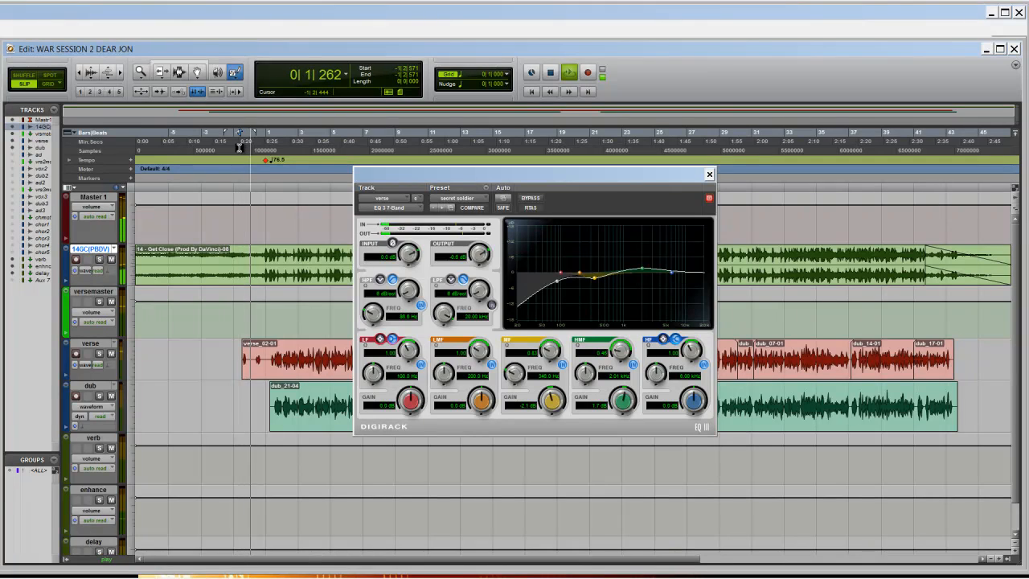
pyautogui.click(255, 147)
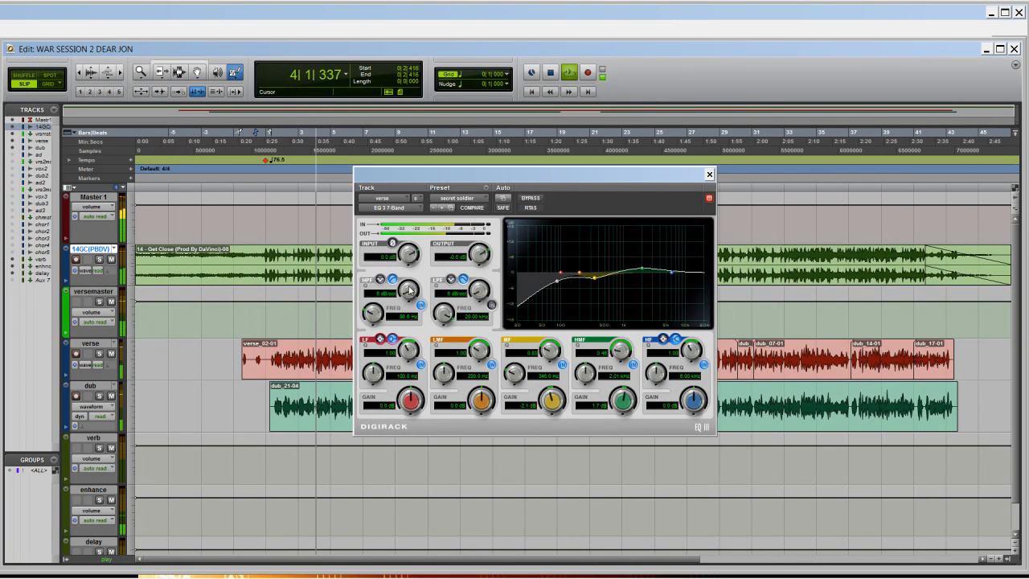
pyautogui.moveTo(411, 282); pyautogui.dragTo(410, 275)
pyautogui.moveTo(380, 318); pyautogui.dragTo(379, 312)
pyautogui.click(539, 201)
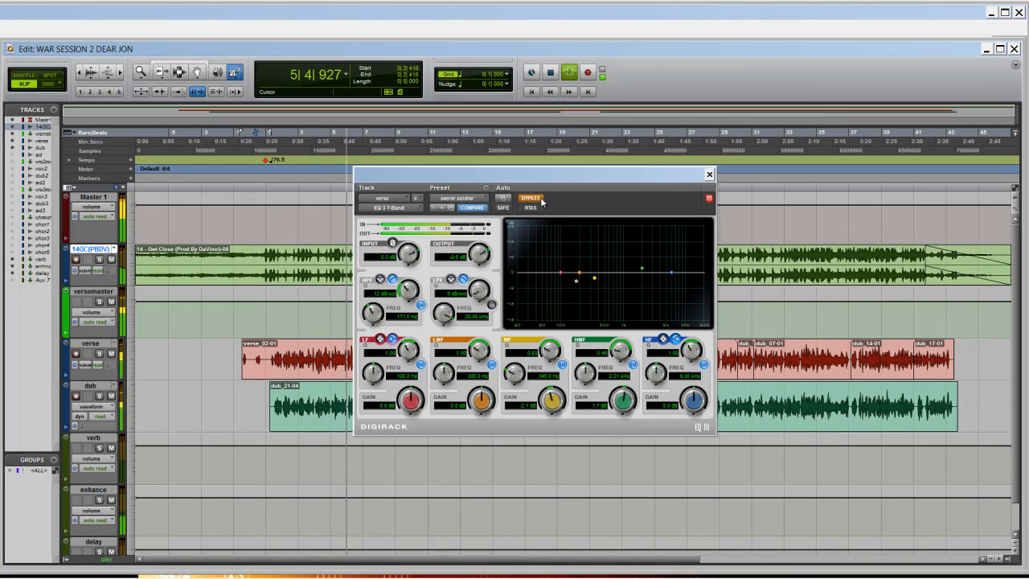
pyautogui.click(540, 202)
pyautogui.press('space')
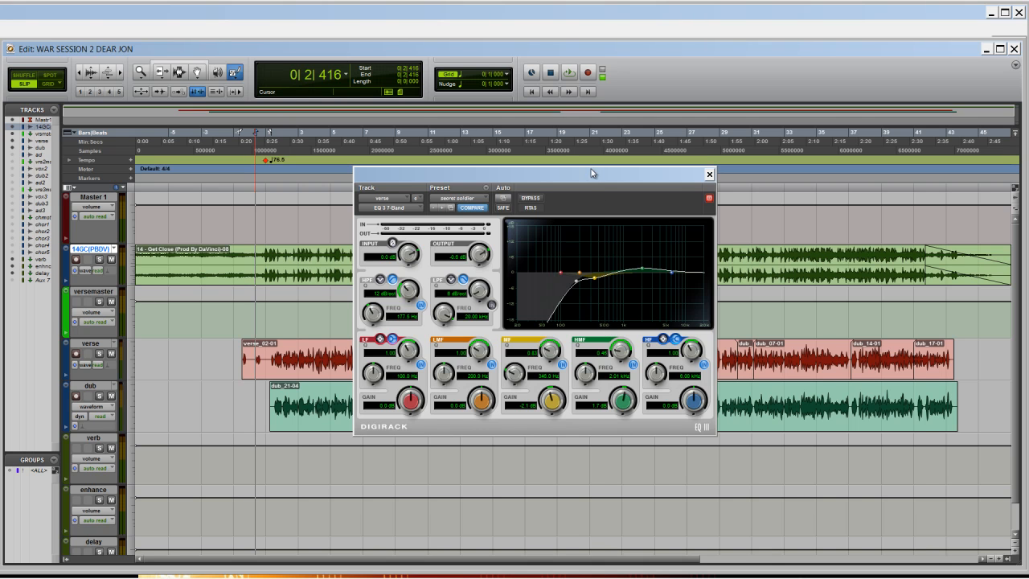
# - Raise the high-pass filter frequency to about 250 Hz and compare the EQ curve with the bypassed one
pyautogui.moveTo(593, 171); pyautogui.dragTo(566, 167)
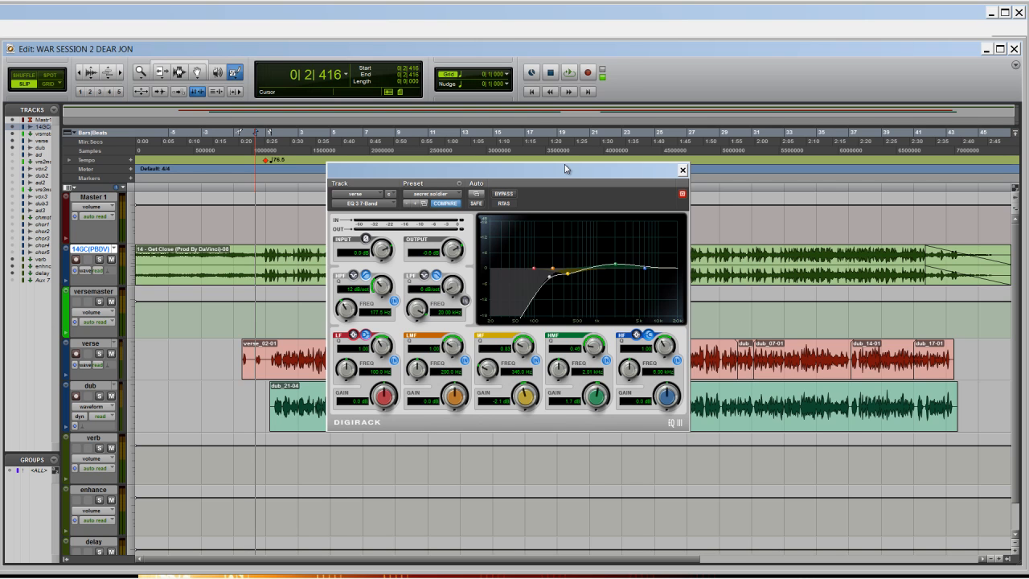
pyautogui.moveTo(564, 169); pyautogui.dragTo(554, 165)
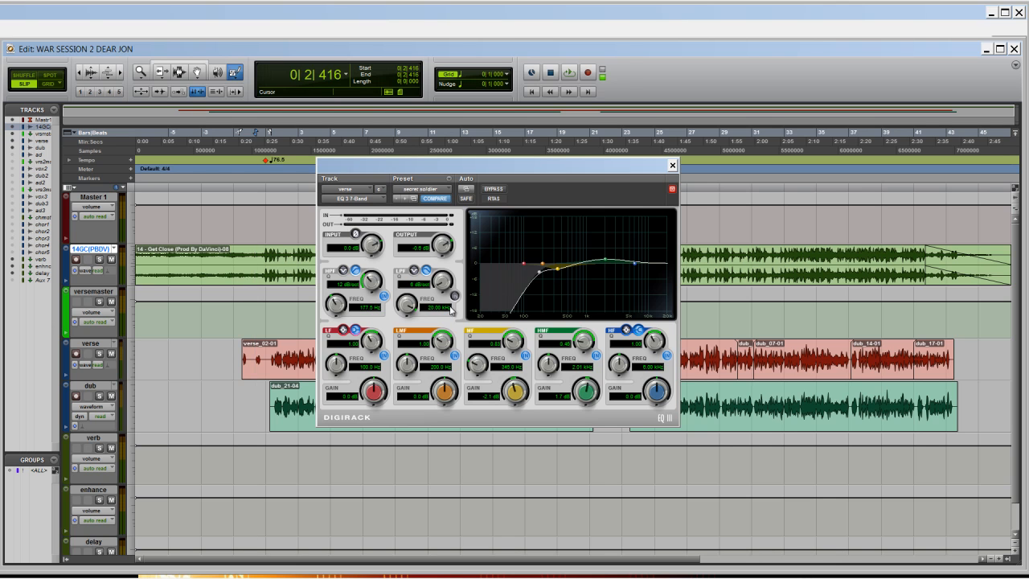
pyautogui.moveTo(345, 316)
pyautogui.mouseDown()
pyautogui.moveTo(343, 284)
pyautogui.moveTo(339, 306)
pyautogui.mouseUp()
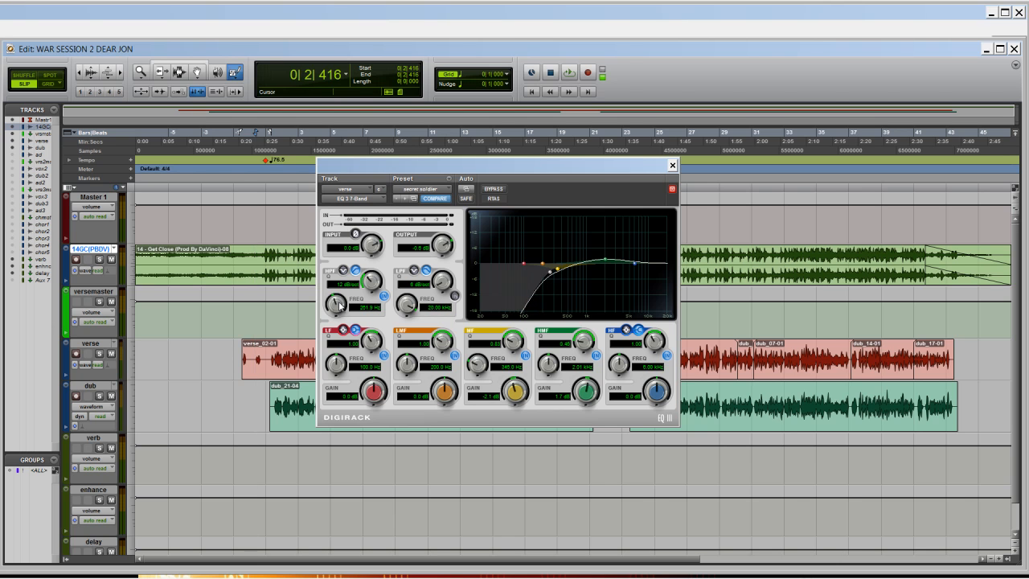
pyautogui.click(500, 191)
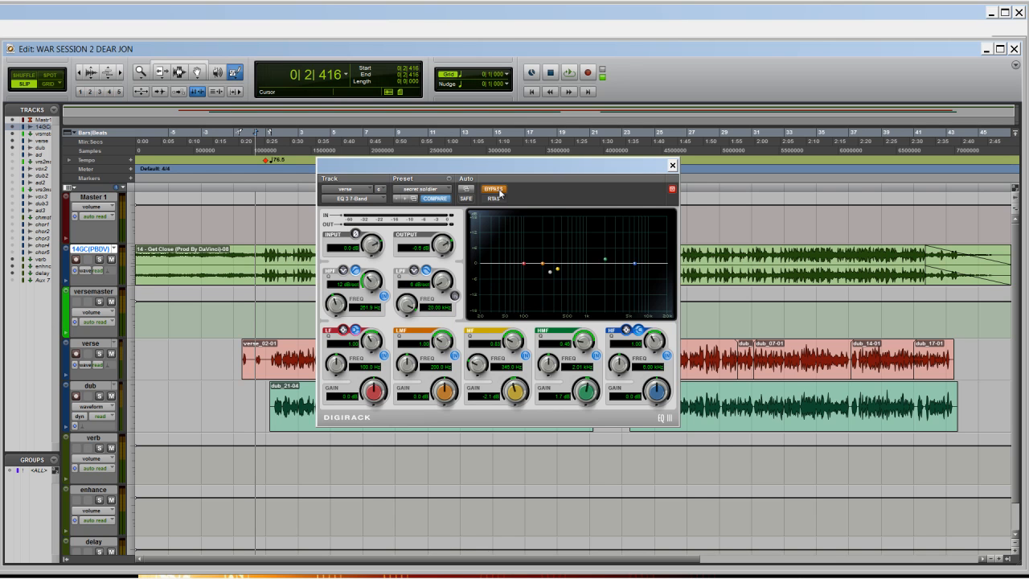
pyautogui.click(500, 192)
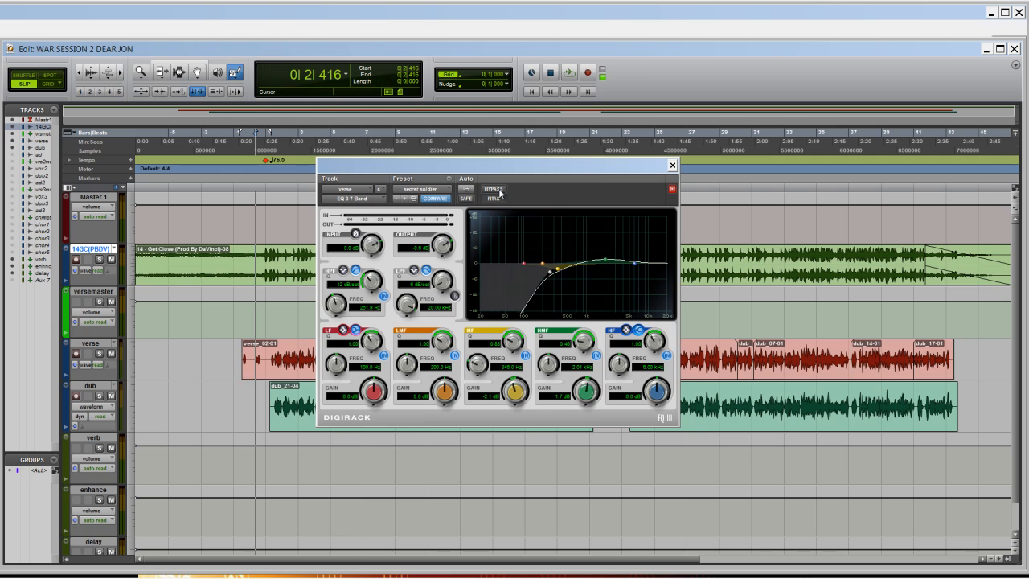
# - Play the session from just before bar 1 and lower the high-pass filter frequency to about 200 Hz
pyautogui.click(256, 146)
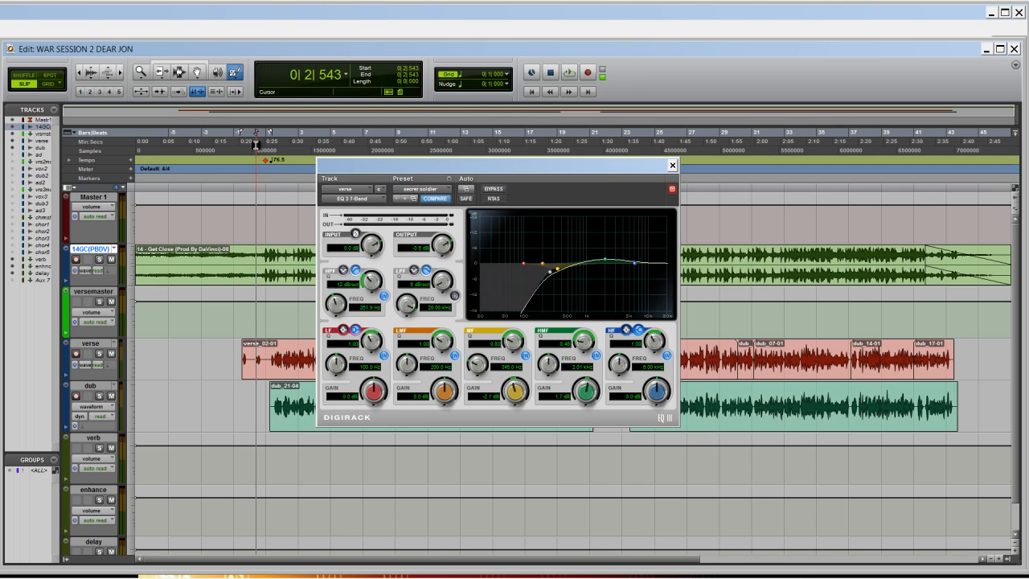
pyautogui.press('space')
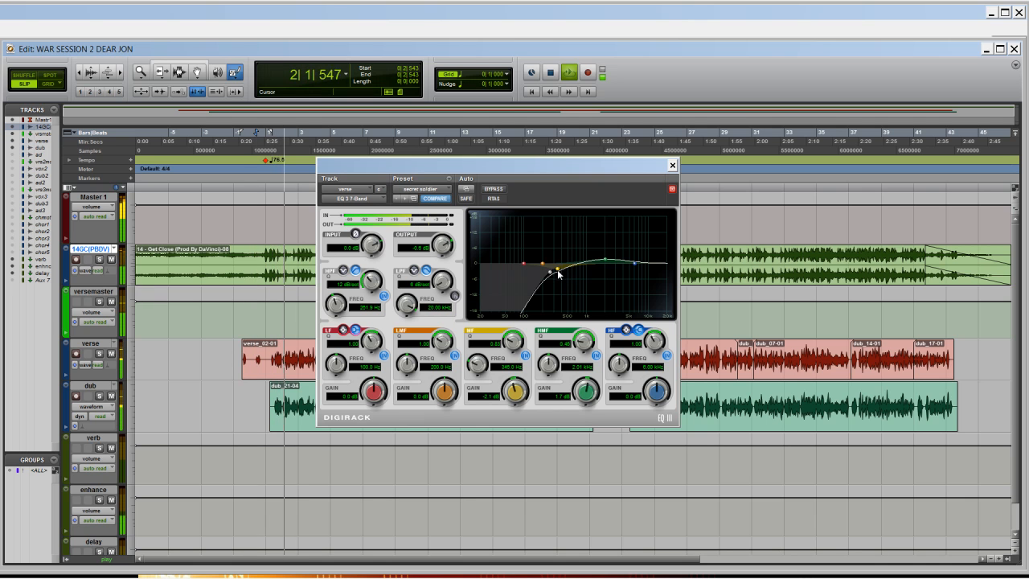
pyautogui.moveTo(341, 307); pyautogui.dragTo(341, 319)
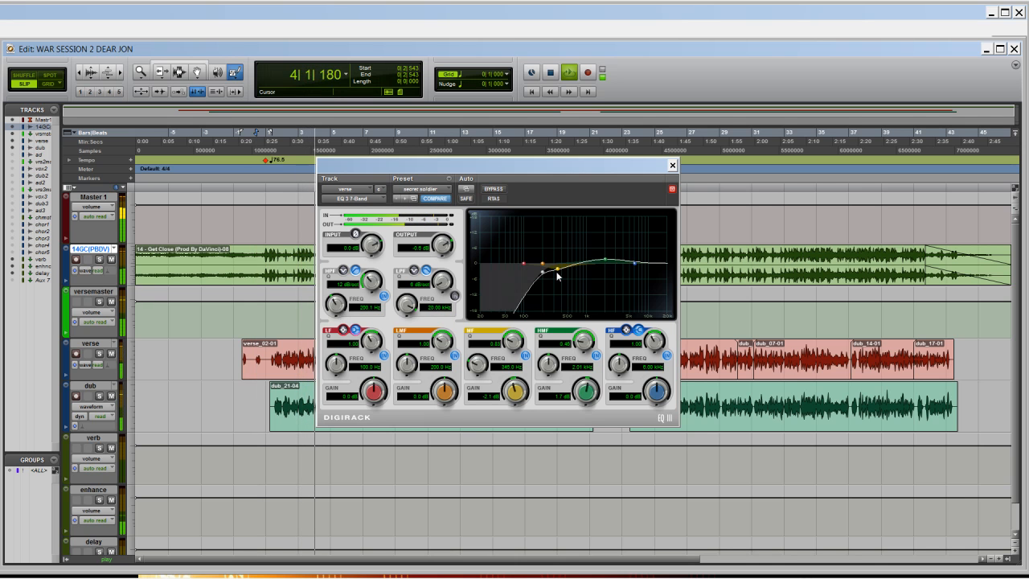
# - Cut the MF band to -6.2 dB with a Q of 0.72 and compare the vocal with the EQ bypassed
pyautogui.moveTo(557, 276)
pyautogui.mouseDown()
pyautogui.moveTo(555, 244)
pyautogui.moveTo(557, 281)
pyautogui.mouseUp()
pyautogui.moveTo(513, 341); pyautogui.dragTo(513, 347)
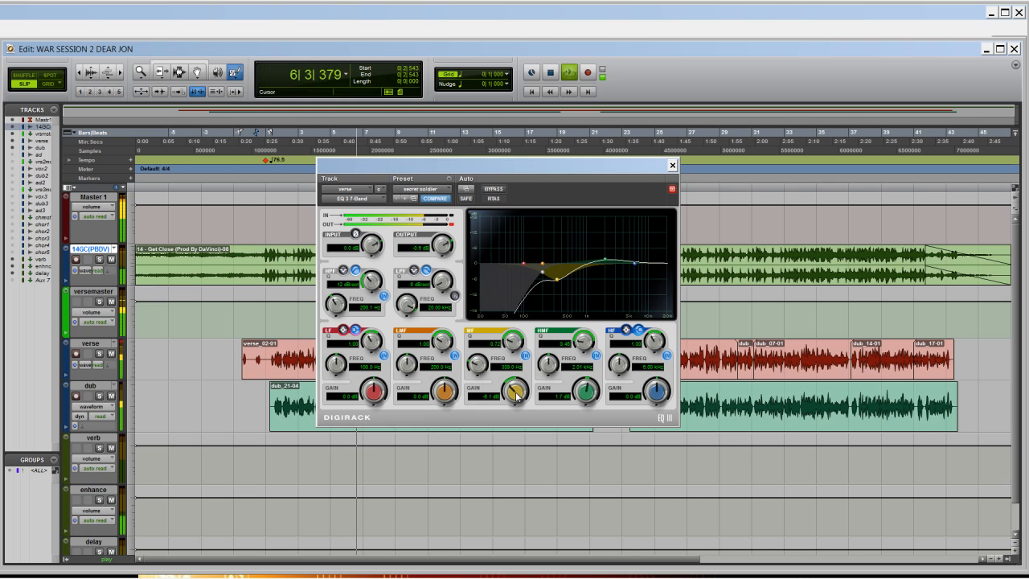
pyautogui.moveTo(516, 394); pyautogui.dragTo(515, 395)
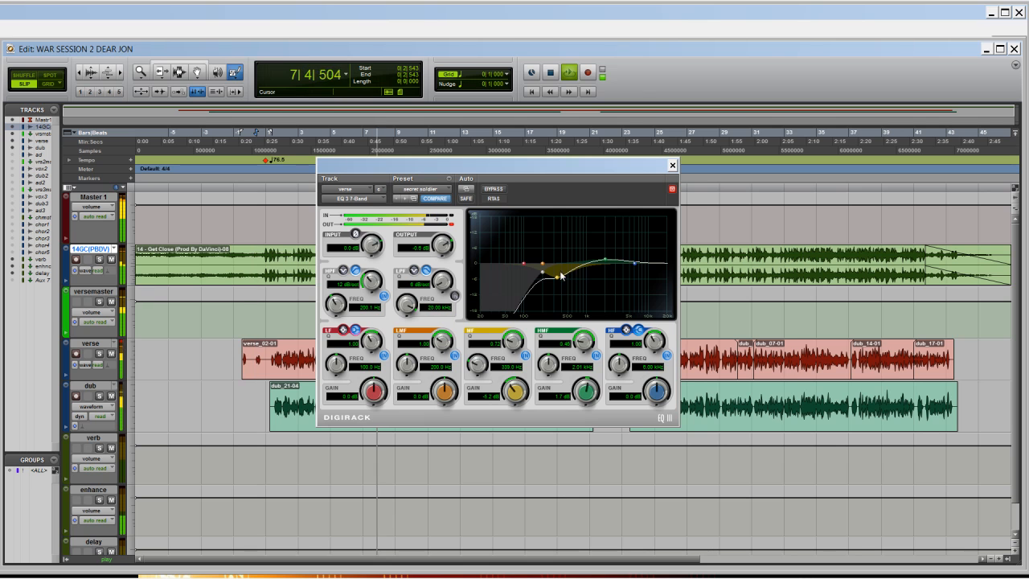
pyautogui.click(499, 190)
pyautogui.click(500, 189)
pyautogui.click(500, 189)
pyautogui.click(500, 190)
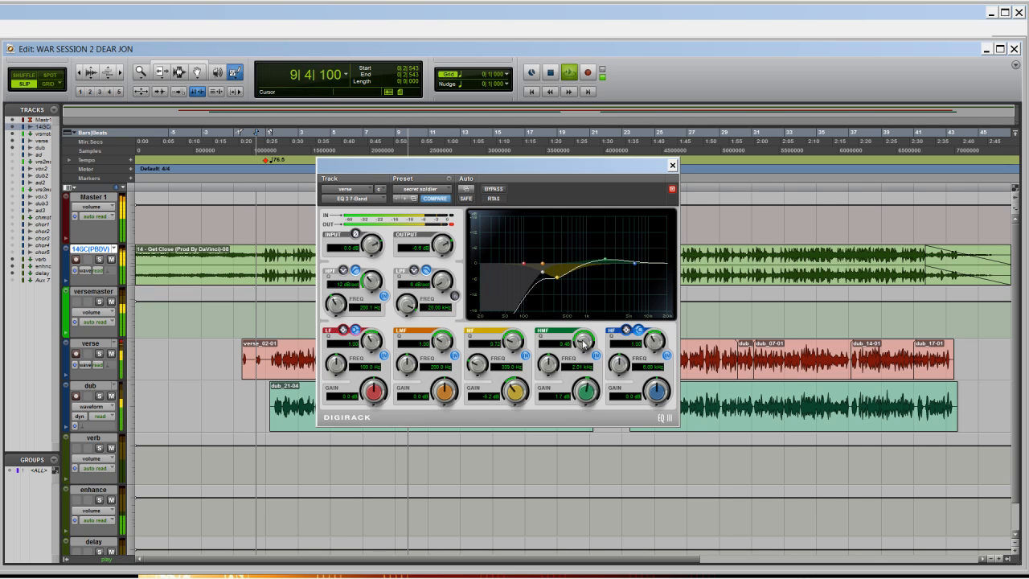
# - Boost the HMF band to 3.7 dB at 2.41 kHz with a Q of 1.10, and trim the output to -1.8 dB
pyautogui.moveTo(584, 344); pyautogui.dragTo(584, 336)
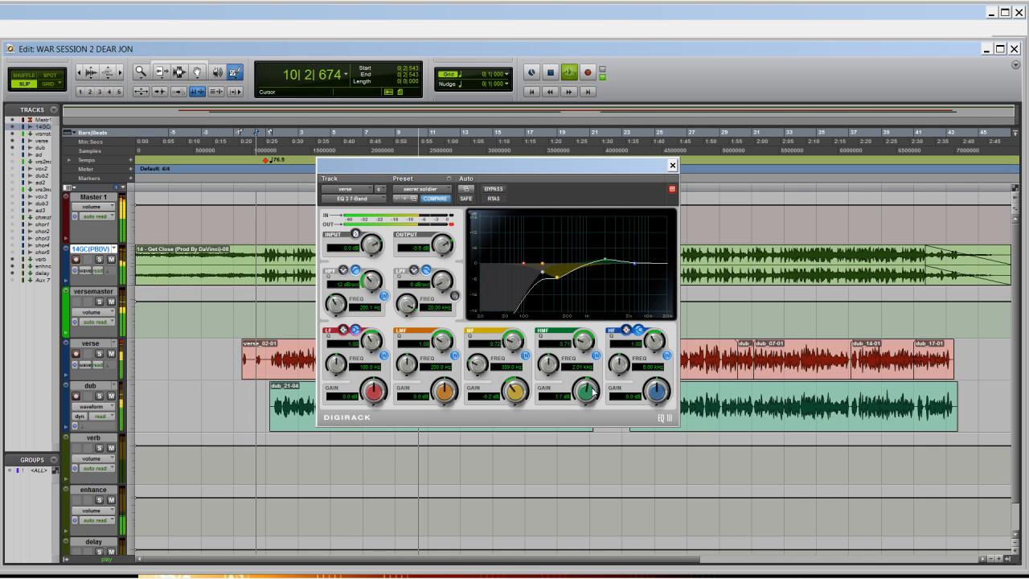
pyautogui.moveTo(593, 392)
pyautogui.mouseDown()
pyautogui.moveTo(596, 380)
pyautogui.moveTo(548, 362)
pyautogui.moveTo(589, 407)
pyautogui.mouseUp()
pyautogui.moveTo(587, 347); pyautogui.dragTo(592, 338)
pyautogui.click(496, 190)
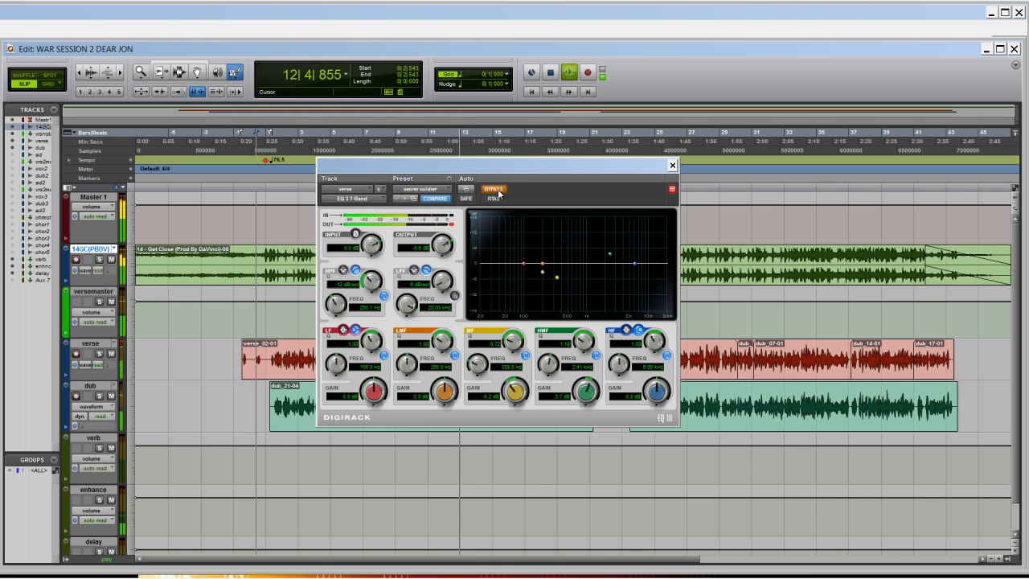
pyautogui.click(495, 191)
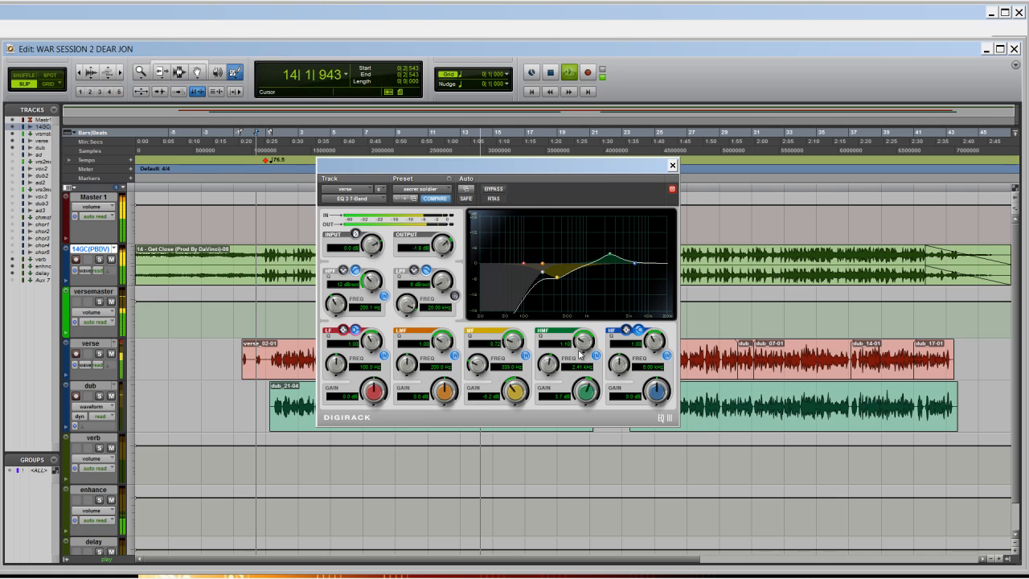
pyautogui.press('space')
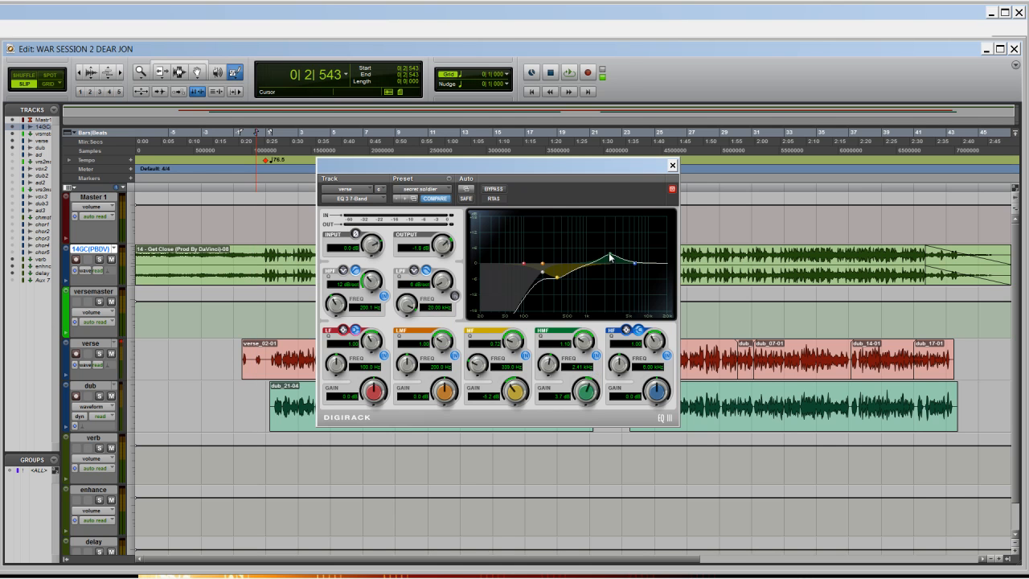
# - Demonstrate narrow and wide HMF bandwidths, starting from a Q of 10.00 and settling on about 1.9
pyautogui.moveTo(611, 262); pyautogui.dragTo(595, 283)
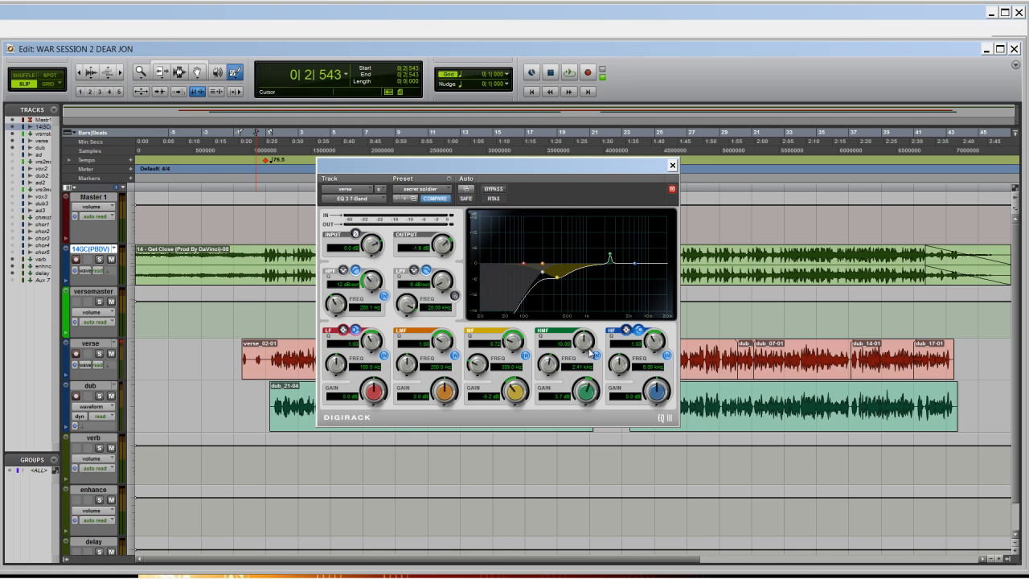
pyautogui.moveTo(590, 345); pyautogui.dragTo(580, 383)
pyautogui.moveTo(585, 341)
pyautogui.mouseDown()
pyautogui.moveTo(586, 352)
pyautogui.moveTo(586, 334)
pyautogui.mouseUp()
pyautogui.moveTo(586, 341)
pyautogui.mouseDown()
pyautogui.moveTo(587, 374)
pyautogui.moveTo(584, 348)
pyautogui.mouseUp()
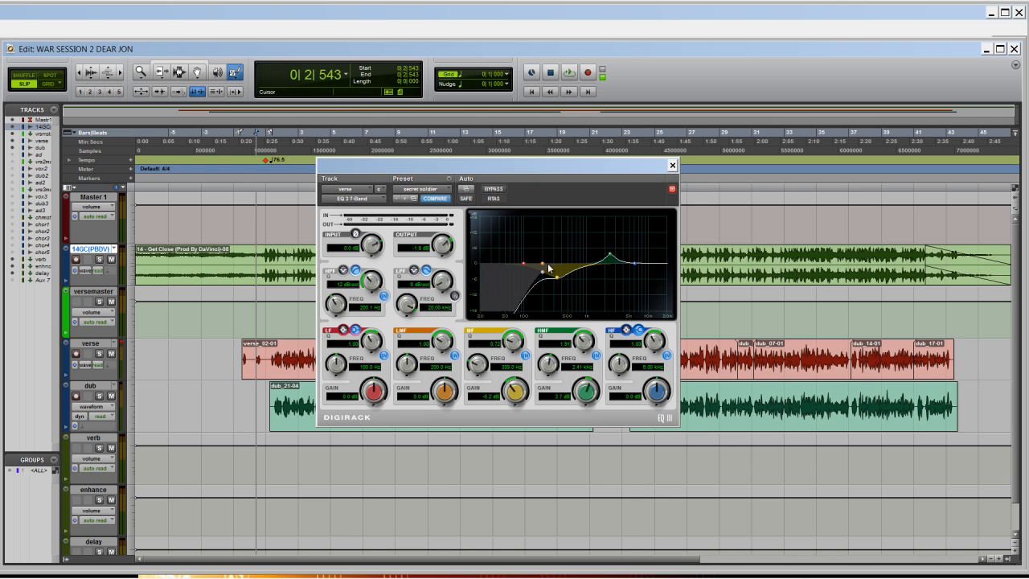
# - Restart playback near the start of bar 1 and reduce the HMF gain to 3.1 dB
pyautogui.click(264, 147)
pyautogui.press('space')
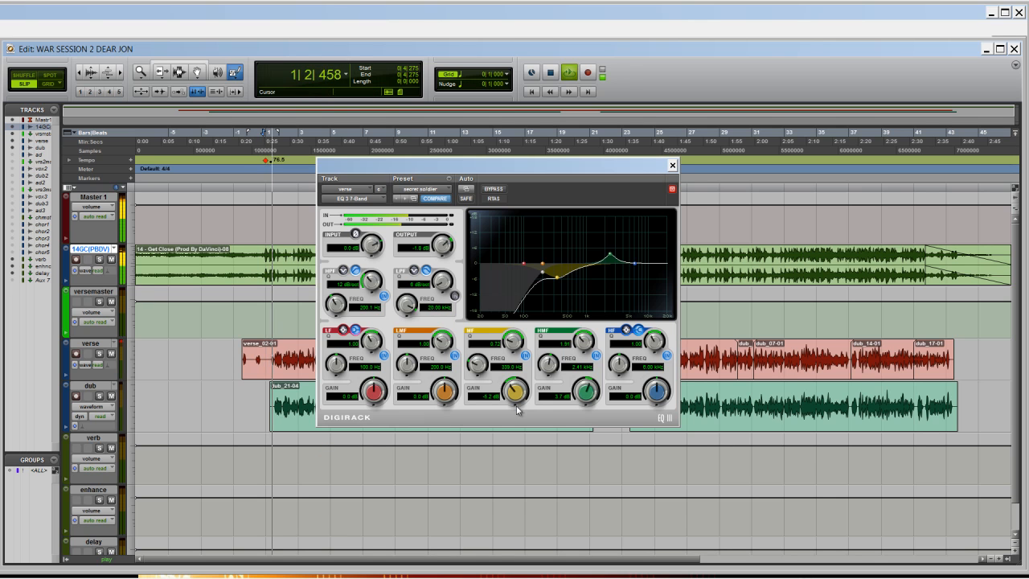
pyautogui.moveTo(587, 394); pyautogui.dragTo(589, 391)
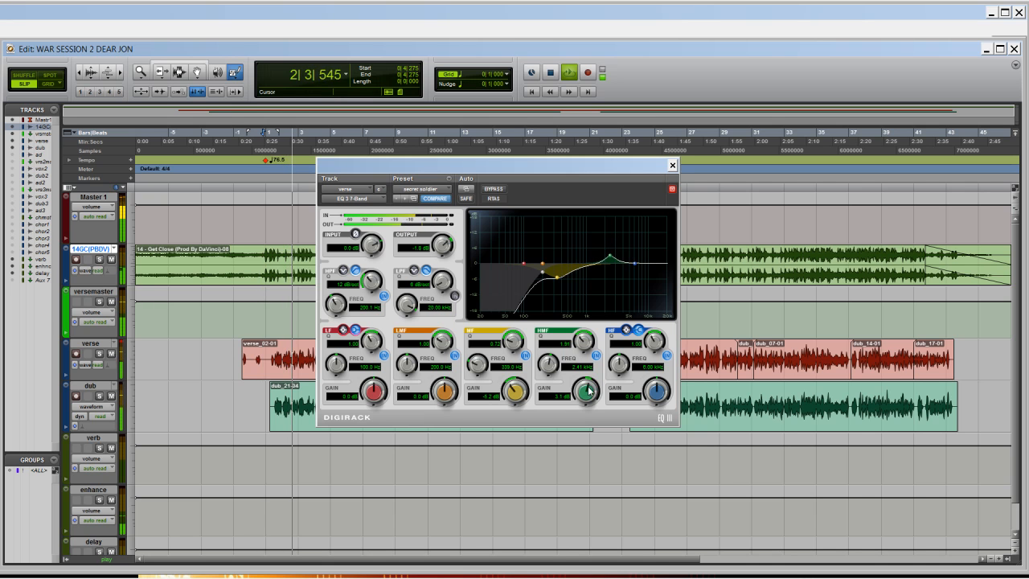
# - Shift the MF band up to about 480 Hz and widen it to a Q of 0.62, checking the band switched out
pyautogui.moveTo(478, 365); pyautogui.dragTo(483, 359)
pyautogui.click(526, 355)
pyautogui.click(527, 356)
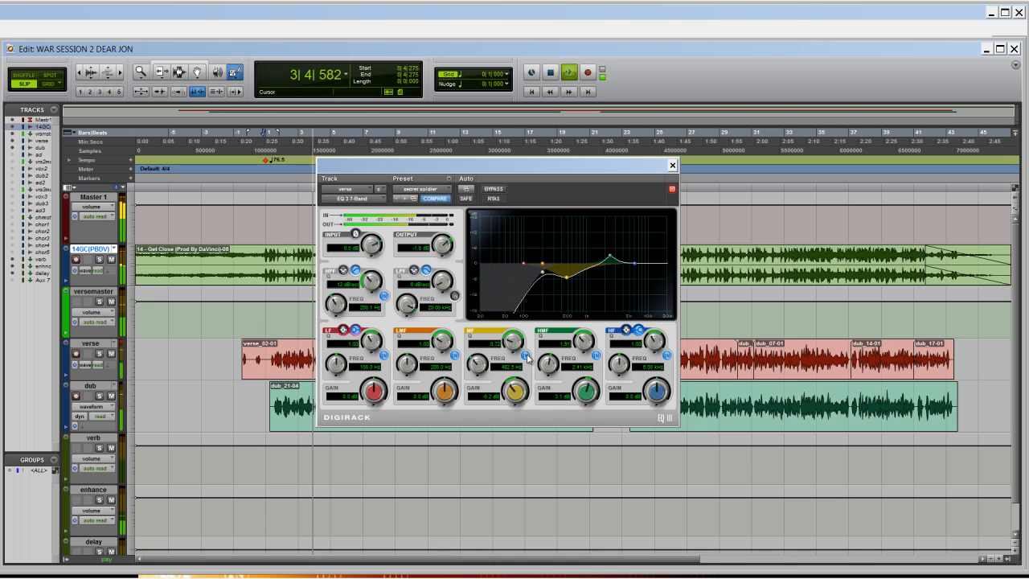
pyautogui.moveTo(515, 341); pyautogui.dragTo(515, 342)
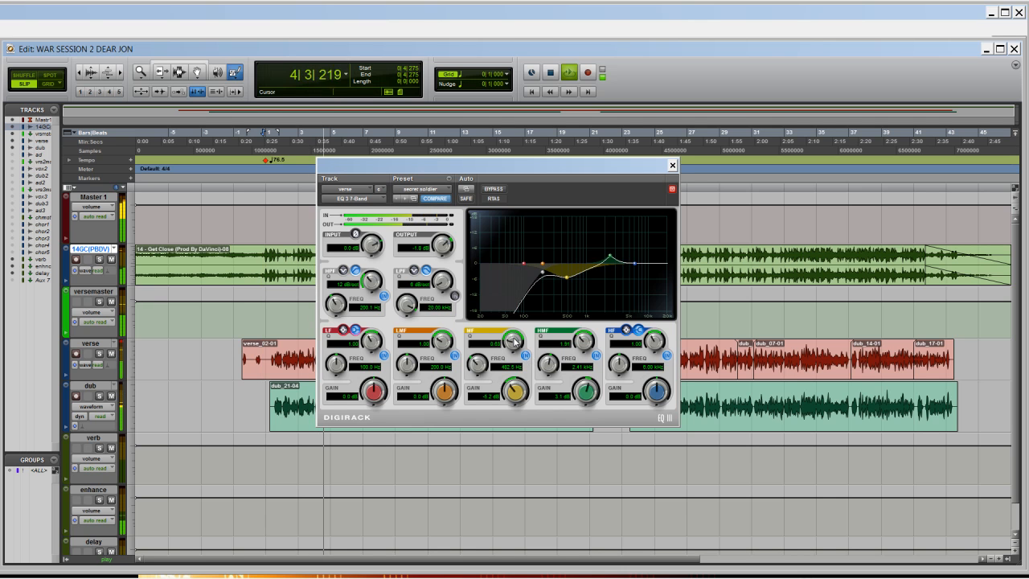
# - Widen the HMF band to a Q of about 1.3 and compare the vocal with the EQ bypassed
pyautogui.moveTo(584, 343); pyautogui.dragTo(583, 355)
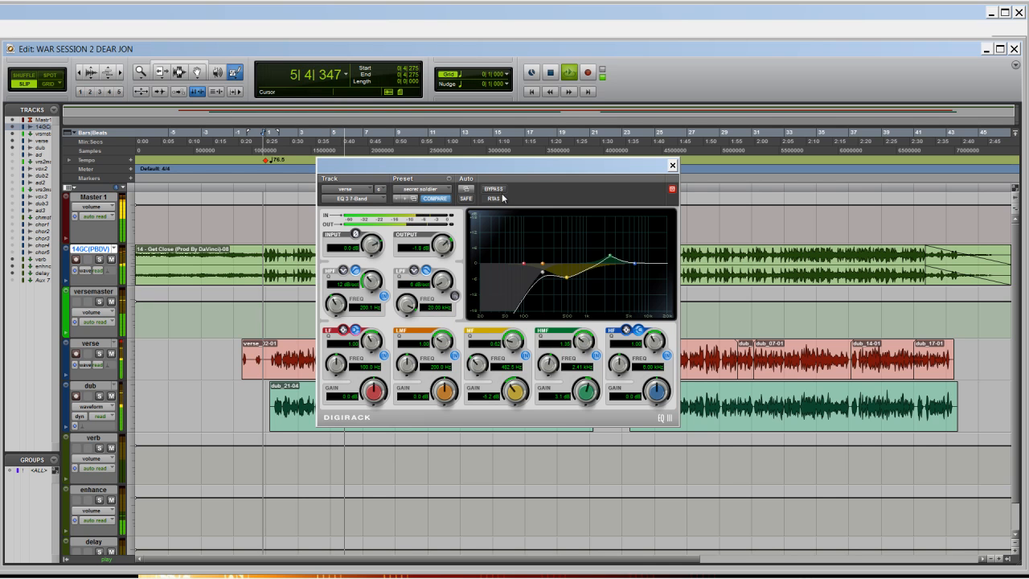
pyautogui.click(496, 191)
pyautogui.click(497, 192)
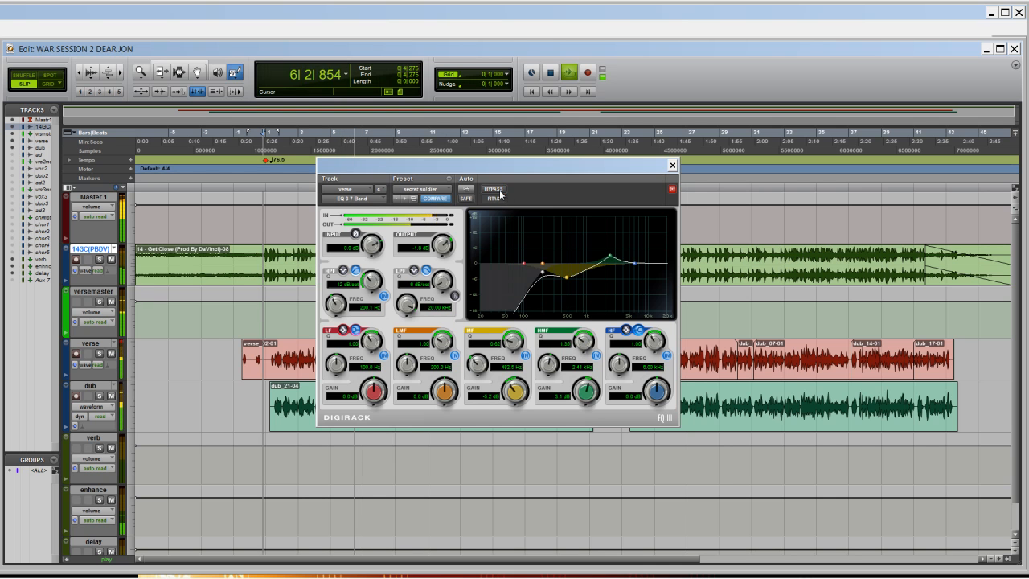
# - Lower the high-pass filter frequency to about 172 Hz and ease the MF cut to -4.3 dB
pyautogui.moveTo(336, 303); pyautogui.dragTo(340, 310)
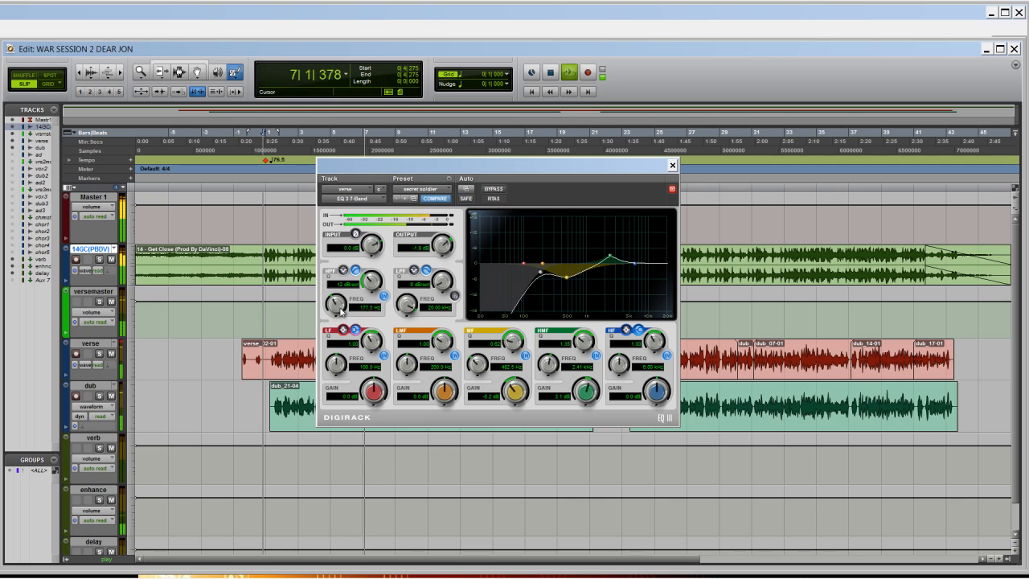
pyautogui.moveTo(522, 399); pyautogui.dragTo(523, 394)
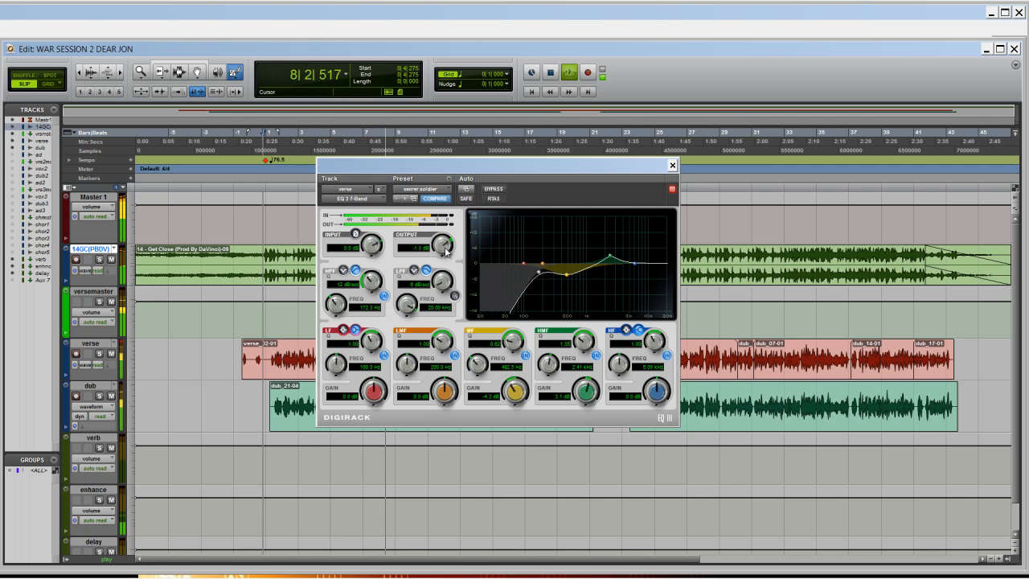
# - Set the EQ output to -1.3 dB and save the current settings to the secret soldier preset
pyautogui.click(453, 178)
pyautogui.click(483, 183)
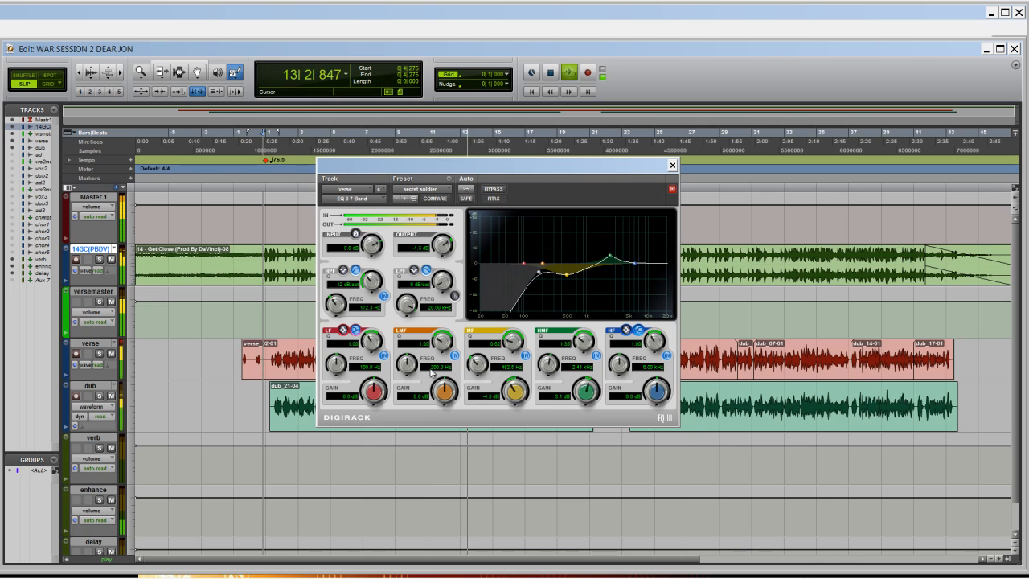
# - Cut the LMF band at 200 Hz by about 2 dB, compare against bypass and stop playback
pyautogui.moveTo(445, 393); pyautogui.dragTo(449, 404)
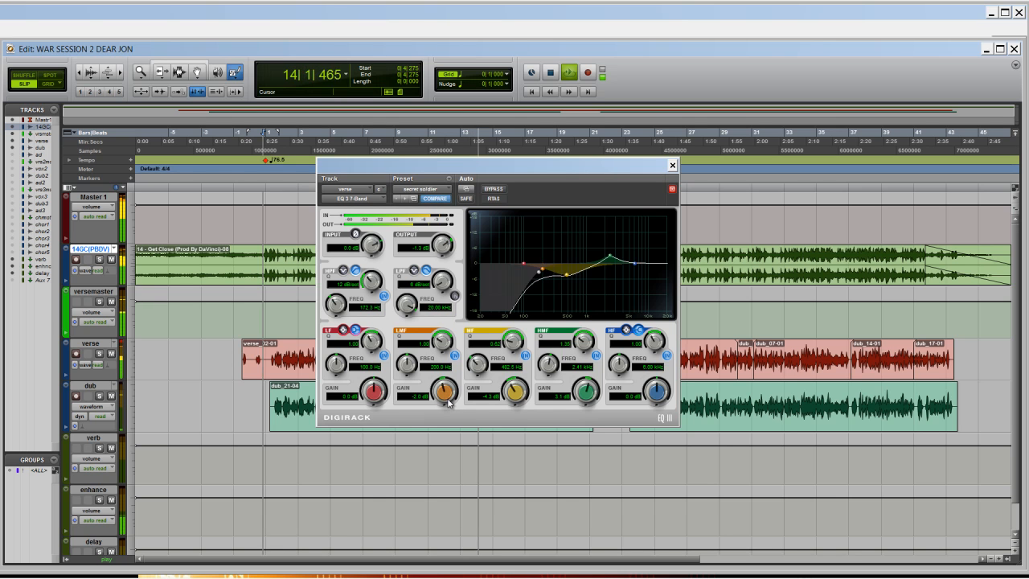
pyautogui.click(491, 191)
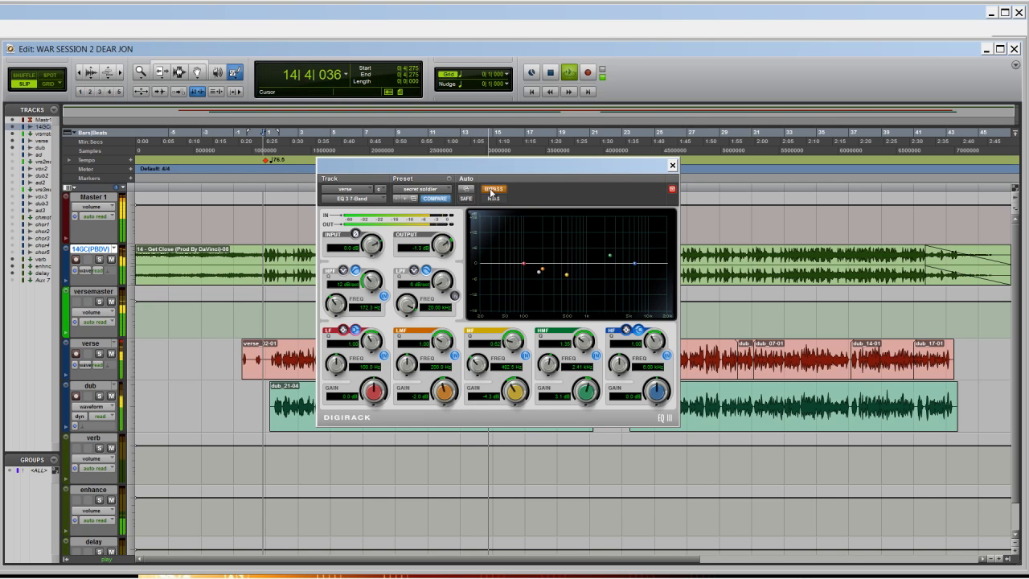
pyautogui.click(490, 191)
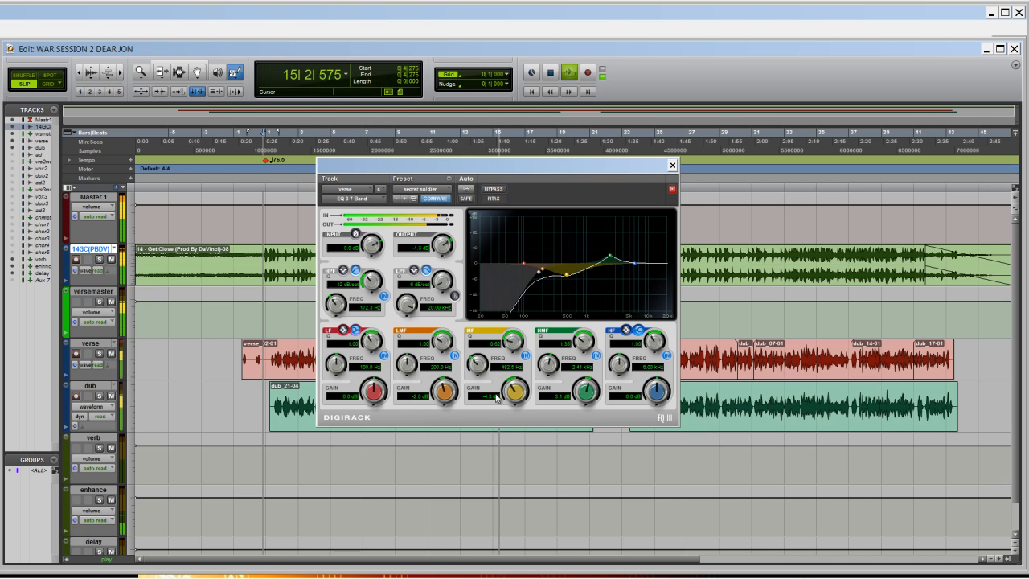
pyautogui.press('space')
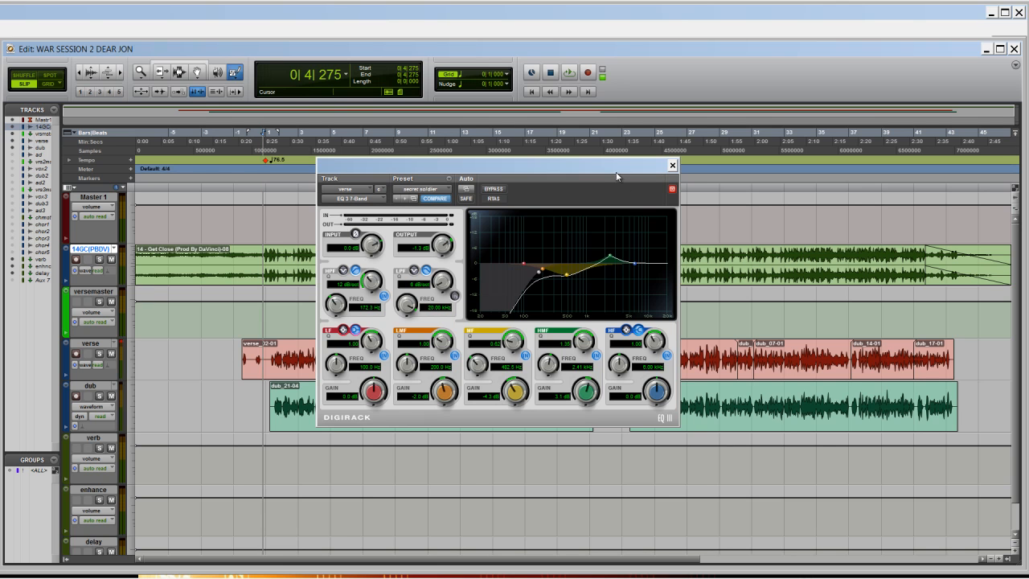
# - Save the current EQ settings to the secret soldier preset
pyautogui.moveTo(563, 167); pyautogui.dragTo(502, 154)
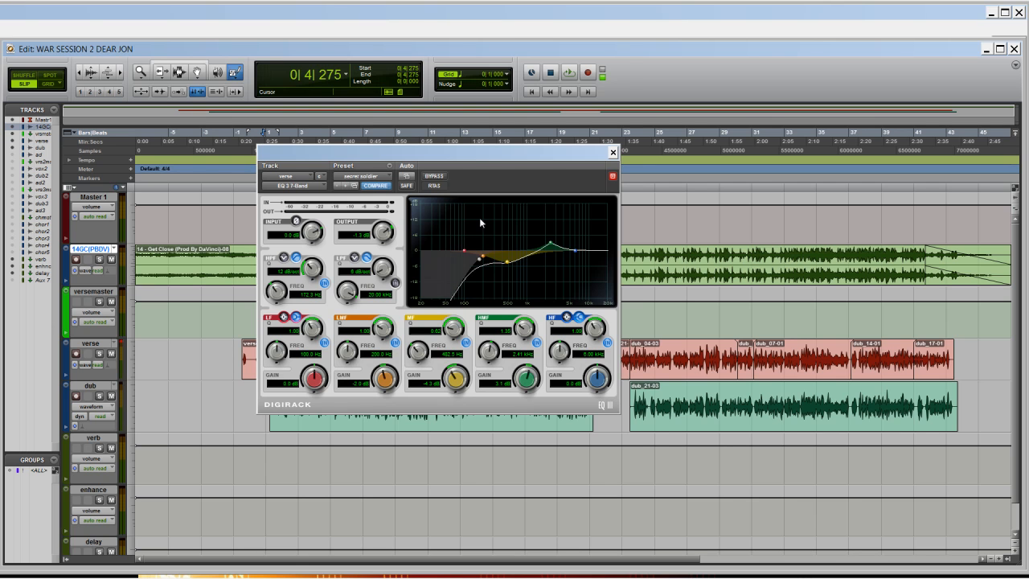
pyautogui.click(390, 165)
pyautogui.click(402, 171)
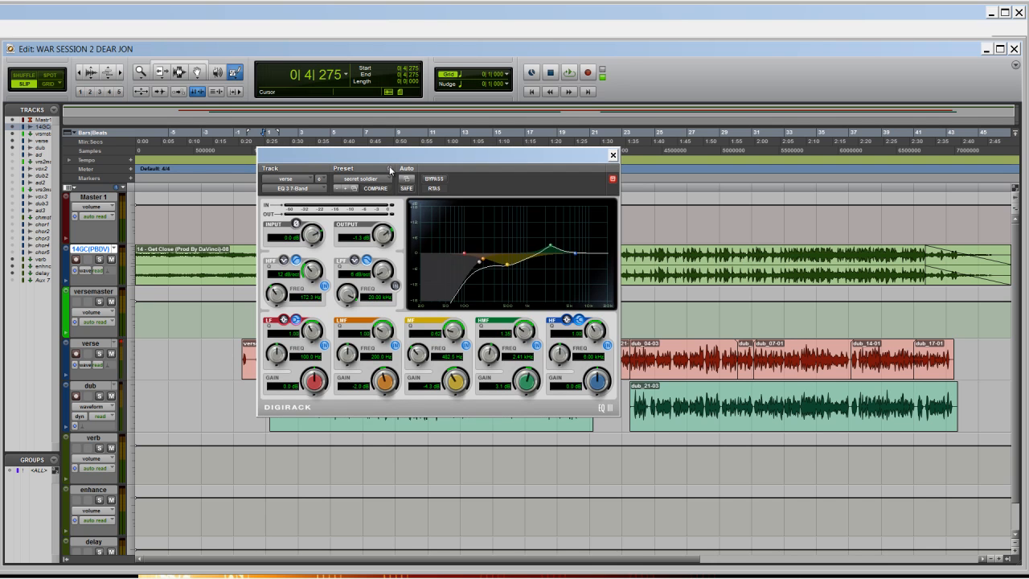
pyautogui.click(389, 166)
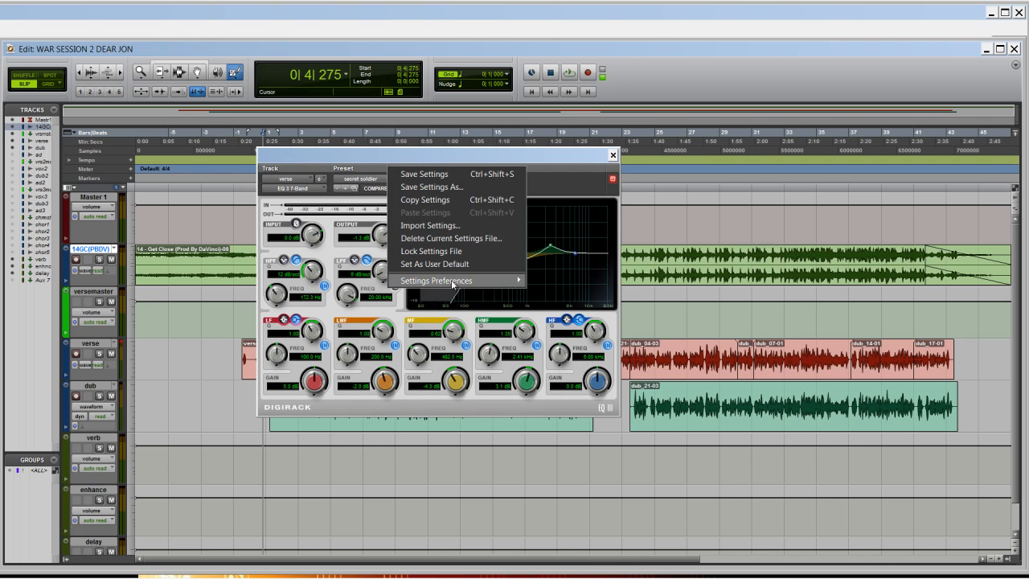
pyautogui.click(450, 175)
pyautogui.click(389, 167)
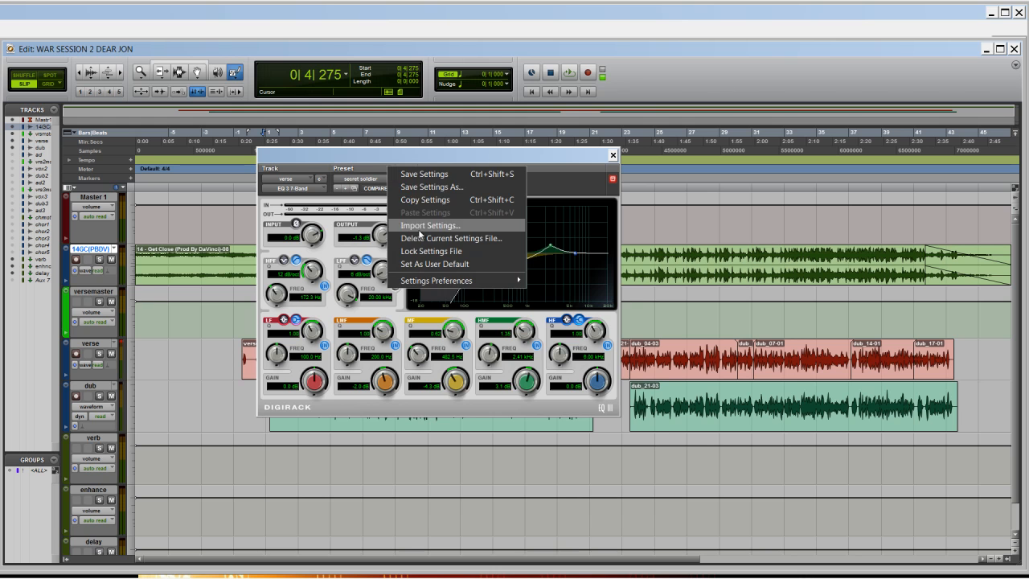
pyautogui.click(370, 180)
# - Load the factory default preset, then cut LMF 7.8 dB at 413 Hz and HMF 7 dB, and boost MF 1.1 dB at 1.97 kHz
pyautogui.click(371, 180)
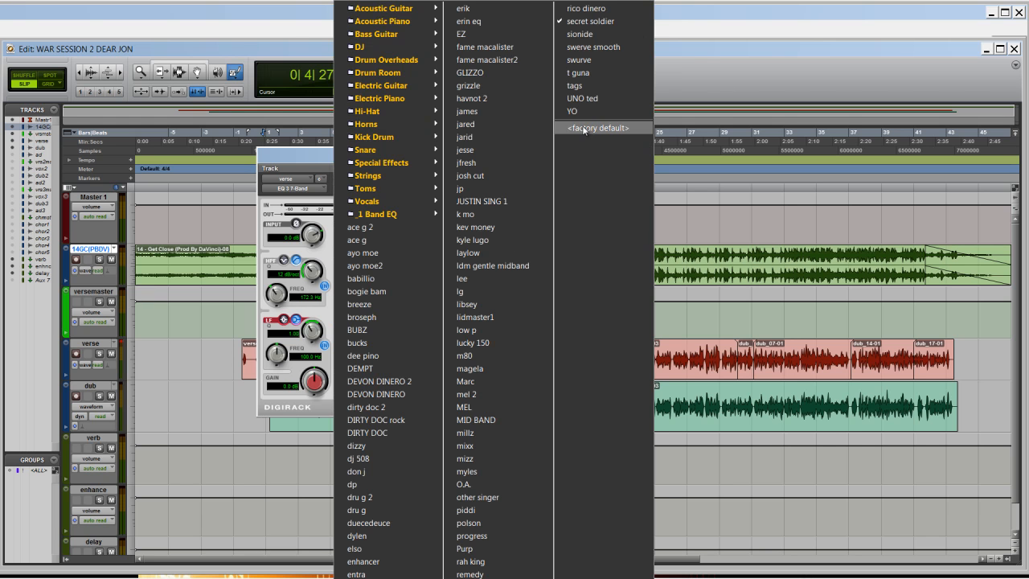
pyautogui.click(619, 128)
pyautogui.moveTo(527, 252); pyautogui.dragTo(577, 271)
pyautogui.moveTo(485, 256); pyautogui.dragTo(503, 272)
pyautogui.moveTo(466, 401); pyautogui.dragTo(461, 396)
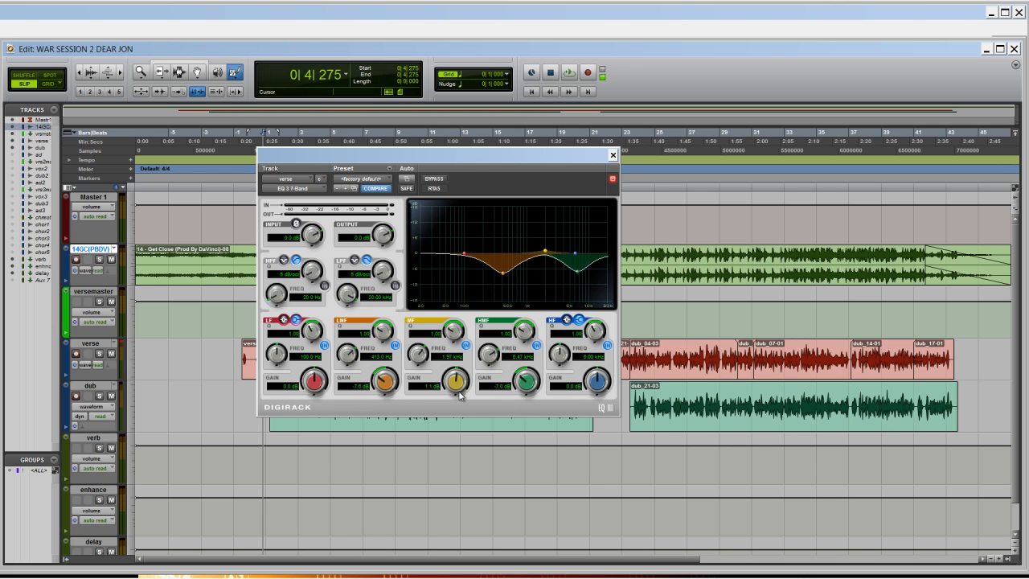
# - Enable the high-pass filter at about 167 Hz and ease the LMF cut to about -5.3 dB
pyautogui.click(325, 286)
pyautogui.moveTo(284, 303); pyautogui.dragTo(346, 302)
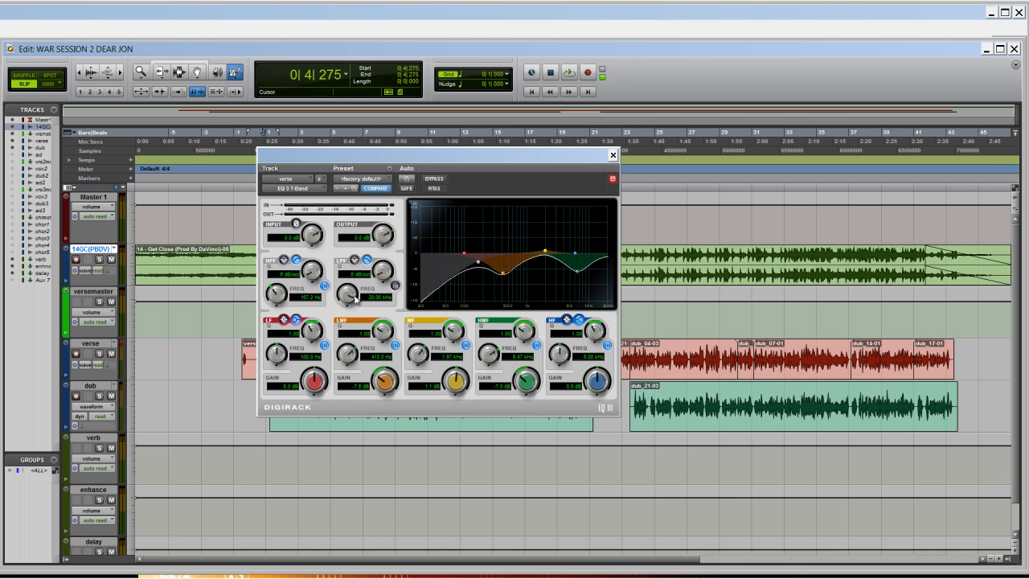
pyautogui.moveTo(395, 392); pyautogui.dragTo(393, 388)
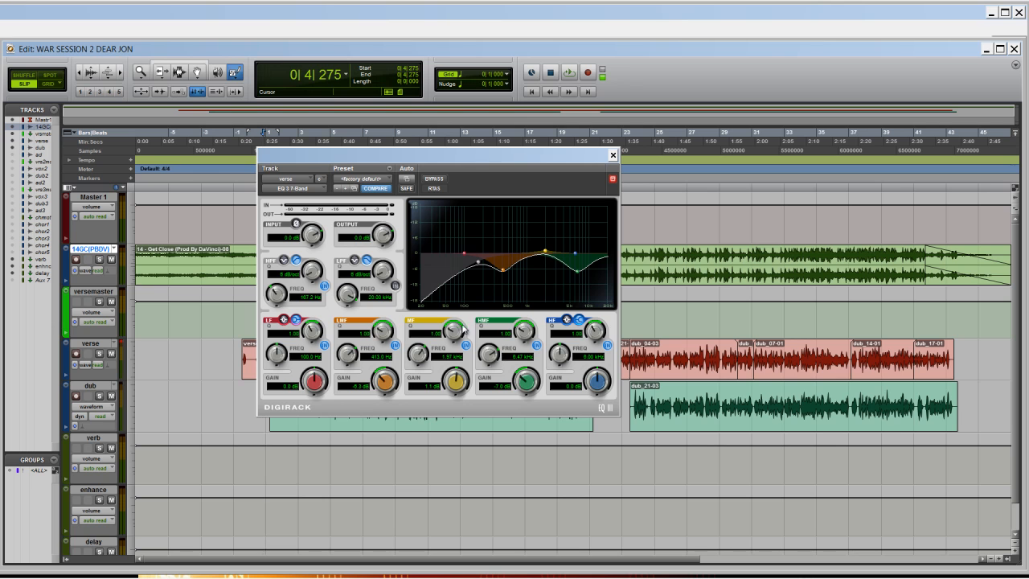
# - Narrow the MF band and raise its gain to 4.7 dB, and widen the LMF band to a Q of about 0.7
pyautogui.moveTo(458, 334); pyautogui.dragTo(464, 319)
pyautogui.moveTo(457, 385); pyautogui.dragTo(458, 381)
pyautogui.moveTo(389, 344); pyautogui.dragTo(388, 347)
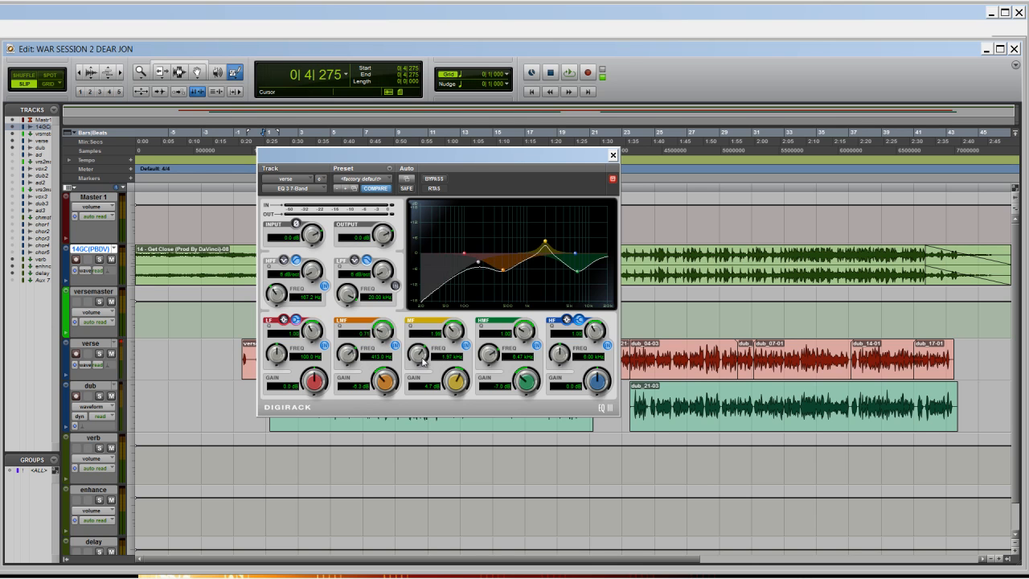
# - Reload the secret soldier preset on the verse EQ and reposition the plug-in window over the tracks
pyautogui.click(389, 180)
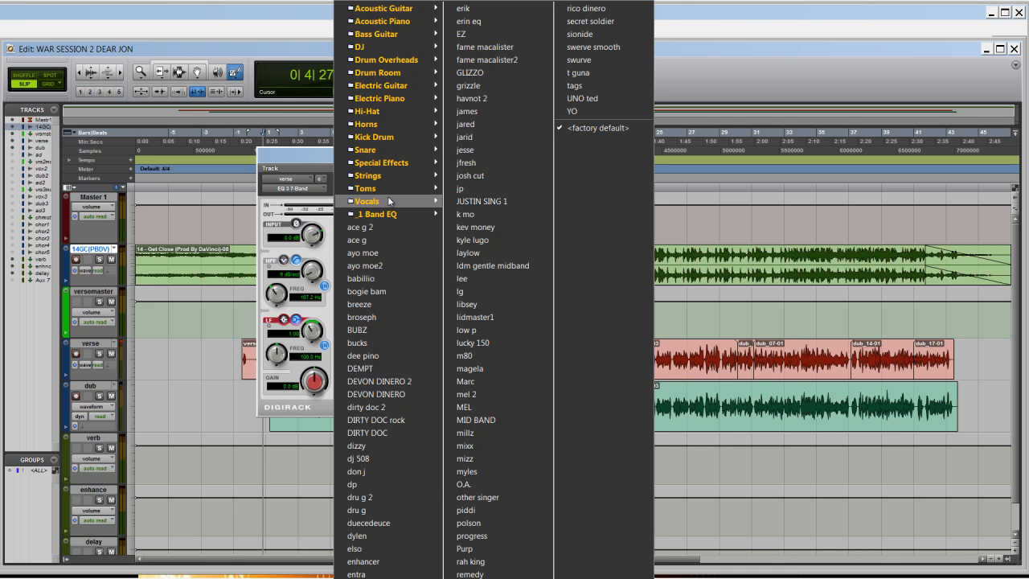
pyautogui.click(611, 24)
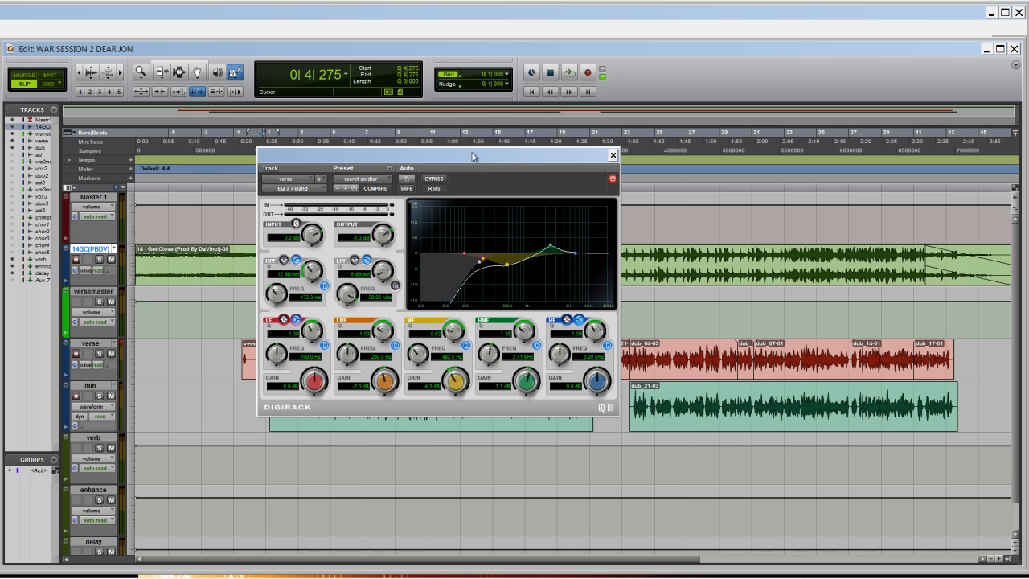
pyautogui.moveTo(427, 156); pyautogui.dragTo(360, 151)
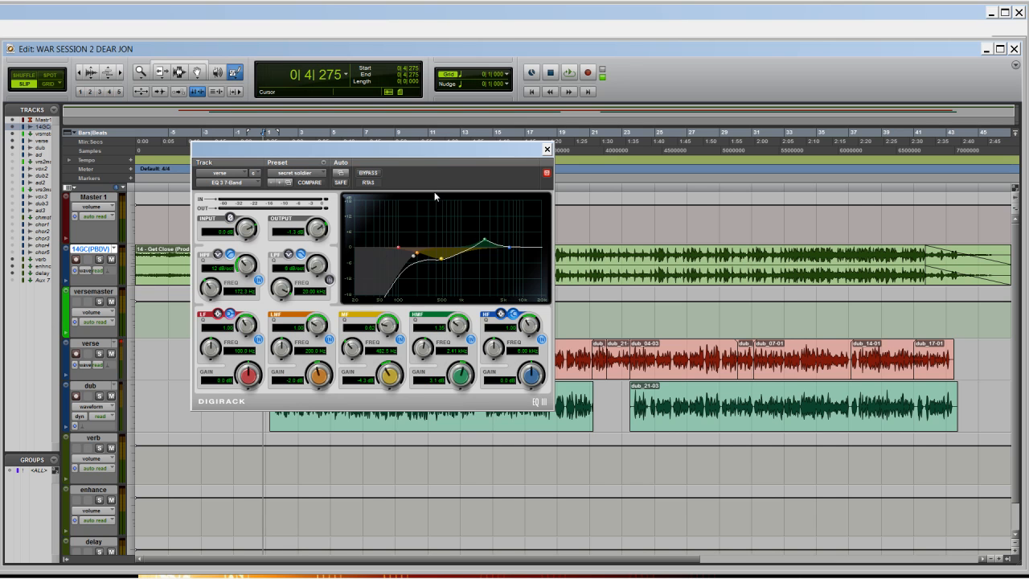
pyautogui.moveTo(433, 155); pyautogui.dragTo(479, 185)
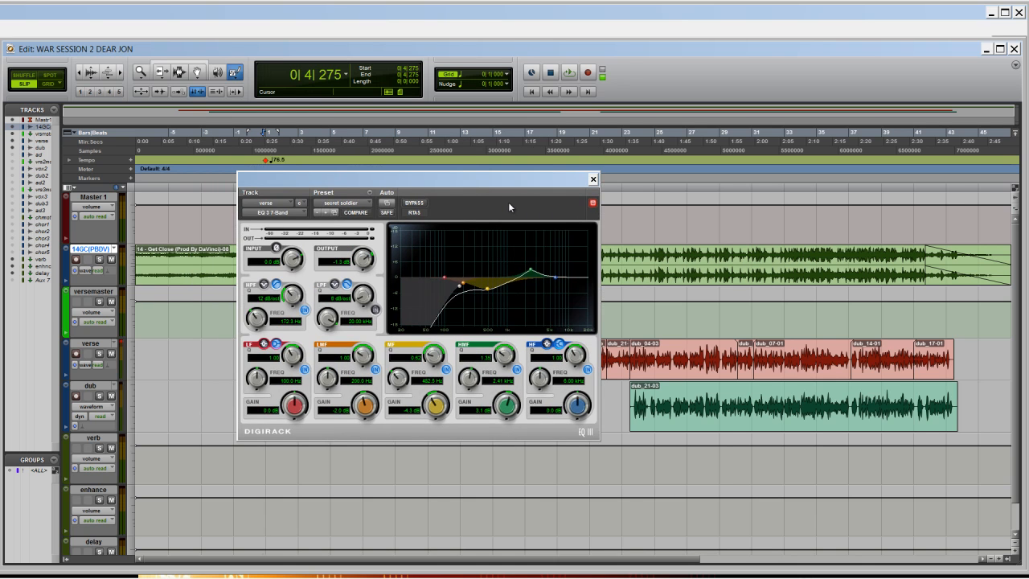